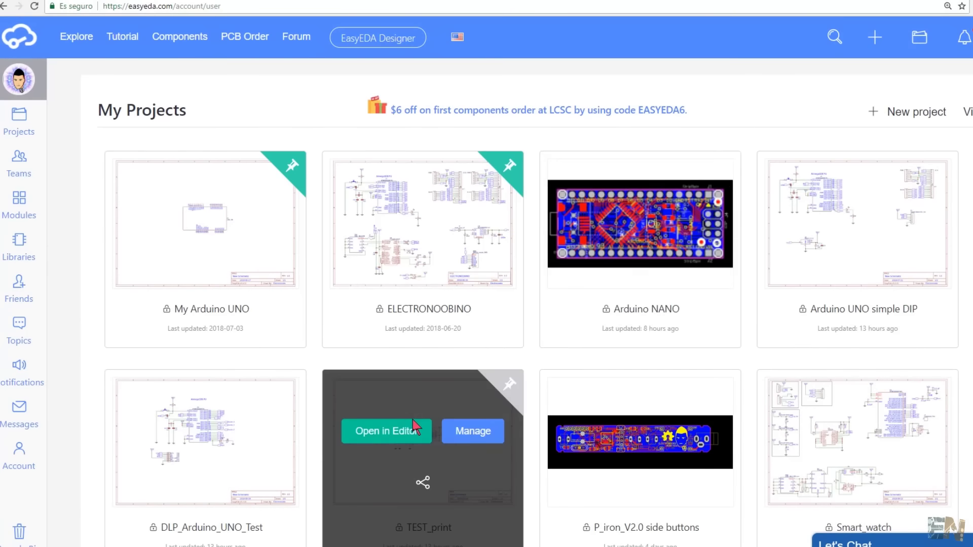
- Open the TEST_print copy PCB in the EasyEDA editor and pan to the board layout
{"action": "left_click", "coordinate": [387, 432]}
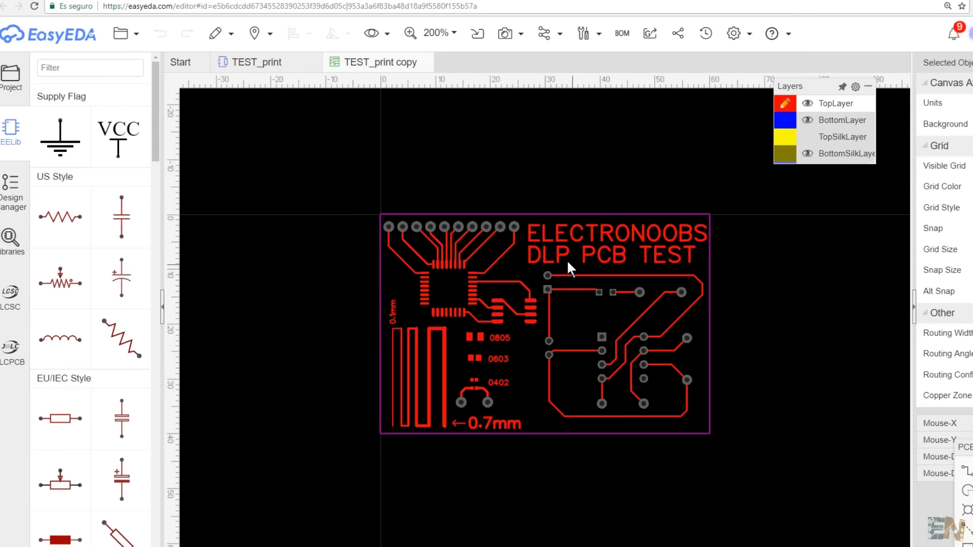
{"action": "right_click_drag", "start_coordinate": [564, 259], "coordinate": [415, 193]}
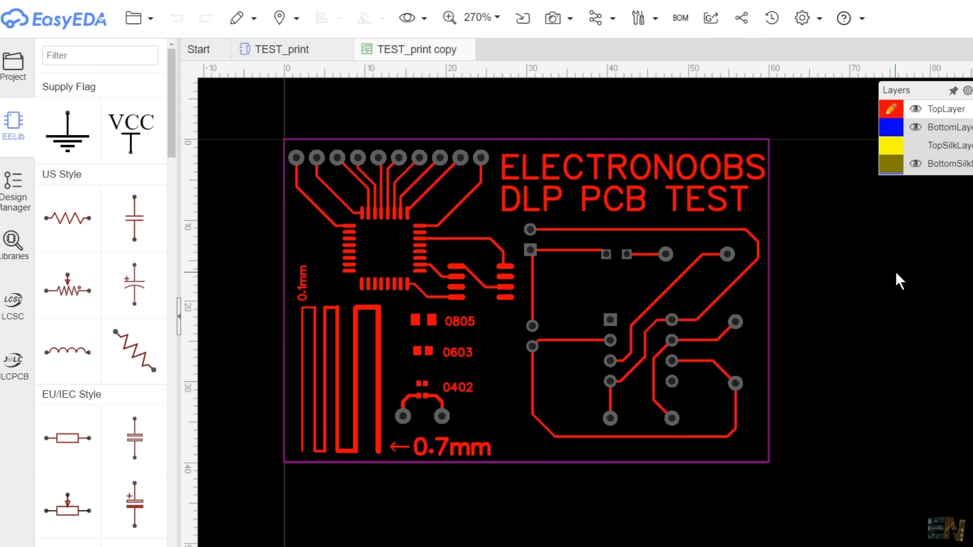
- Select the board outline and check its width and height under Set Board Outline
{"action": "right_click_drag", "start_coordinate": [896, 272], "coordinate": [903, 280]}
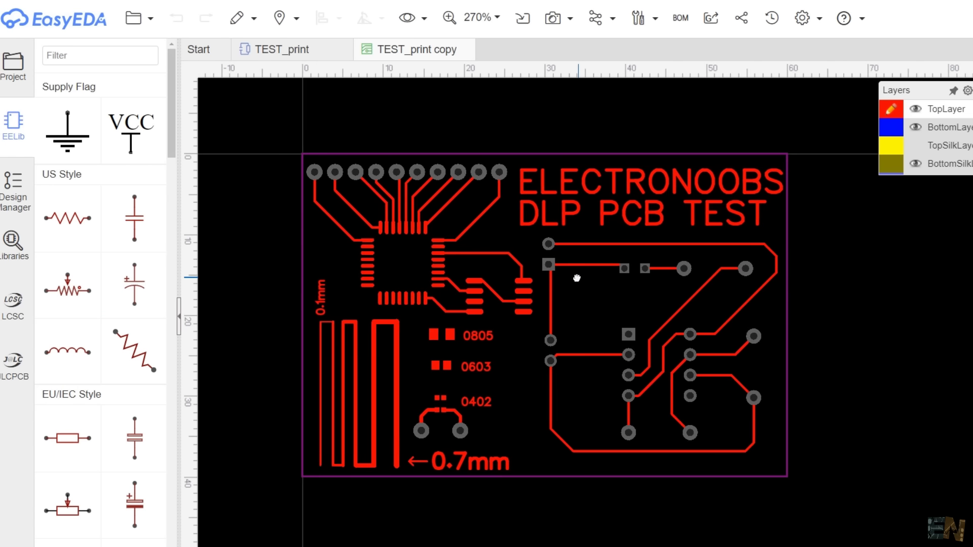
{"action": "left_click", "coordinate": [448, 154]}
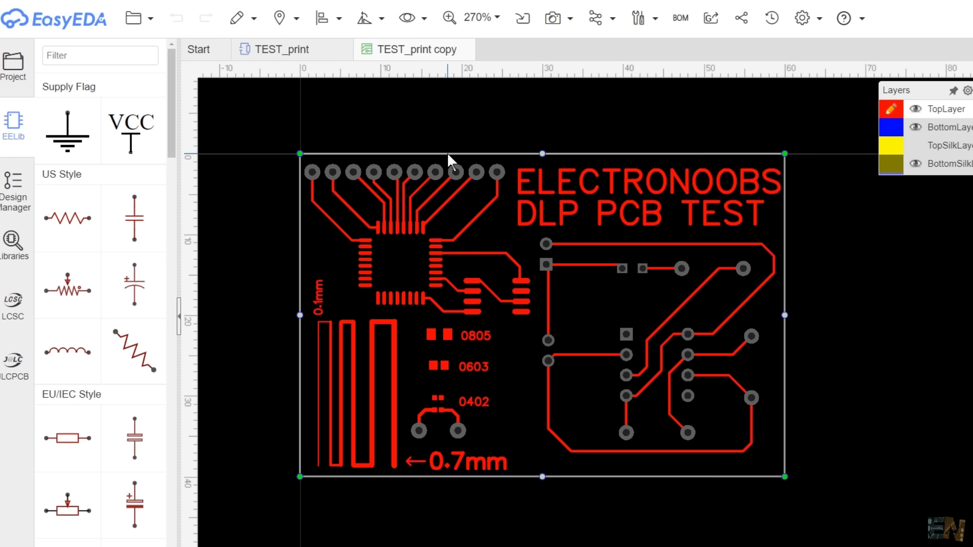
{"action": "left_click", "coordinate": [651, 22]}
{"action": "left_click", "coordinate": [659, 61]}
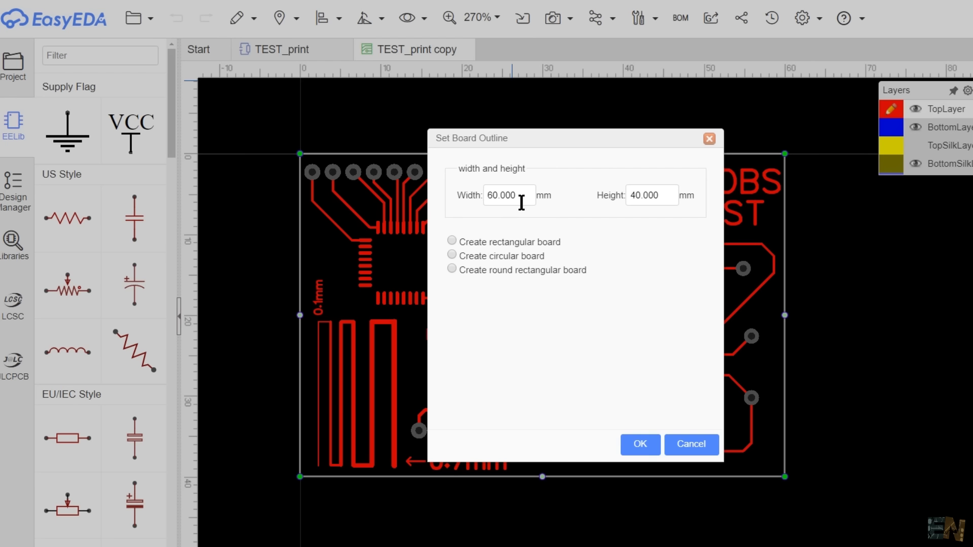
{"action": "left_click", "coordinate": [708, 140]}
- Export the design as a black-on-white SVG with BottomLayer excluded
{"action": "left_click", "coordinate": [134, 18]}
{"action": "left_click", "coordinate": [151, 85]}
{"action": "left_click", "coordinate": [134, 19]}
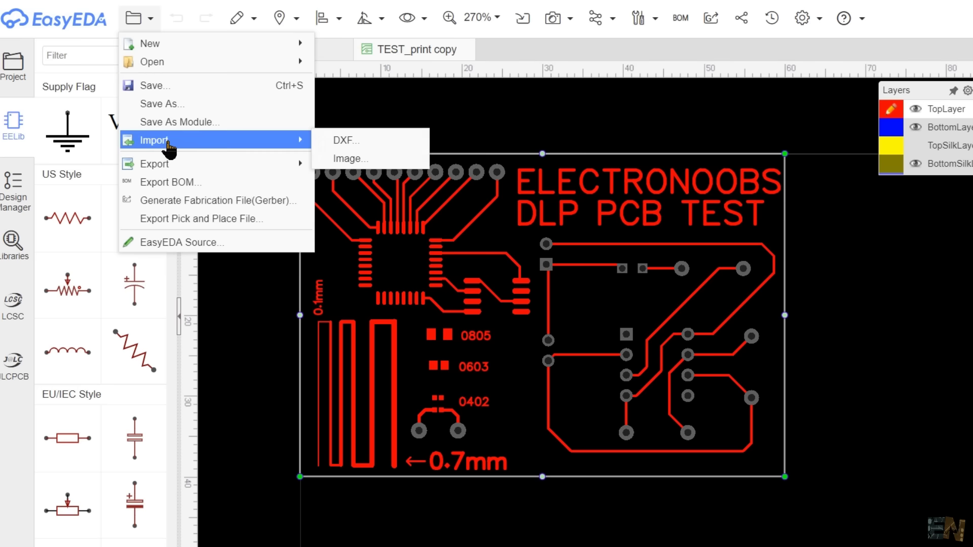
{"action": "mouse_move", "coordinate": [173, 164]}
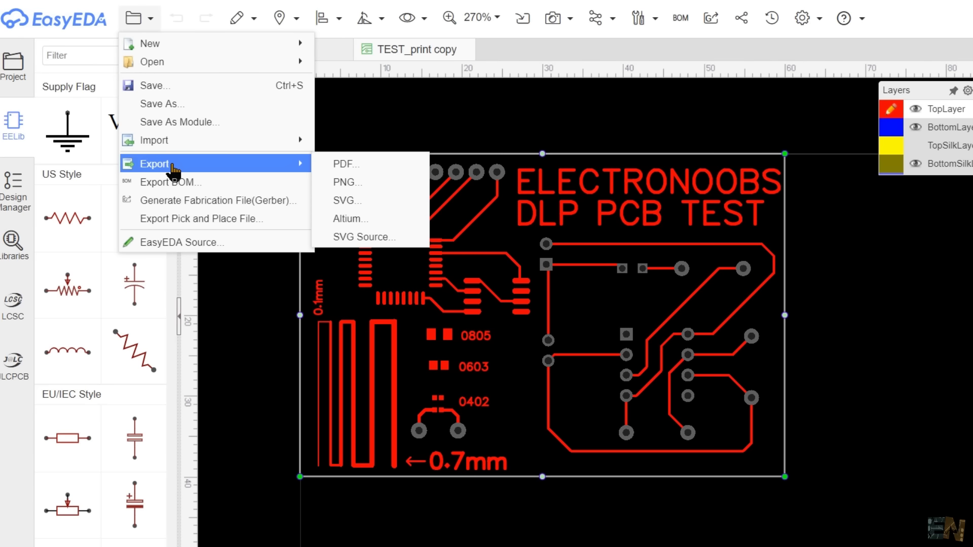
{"action": "left_click", "coordinate": [393, 202]}
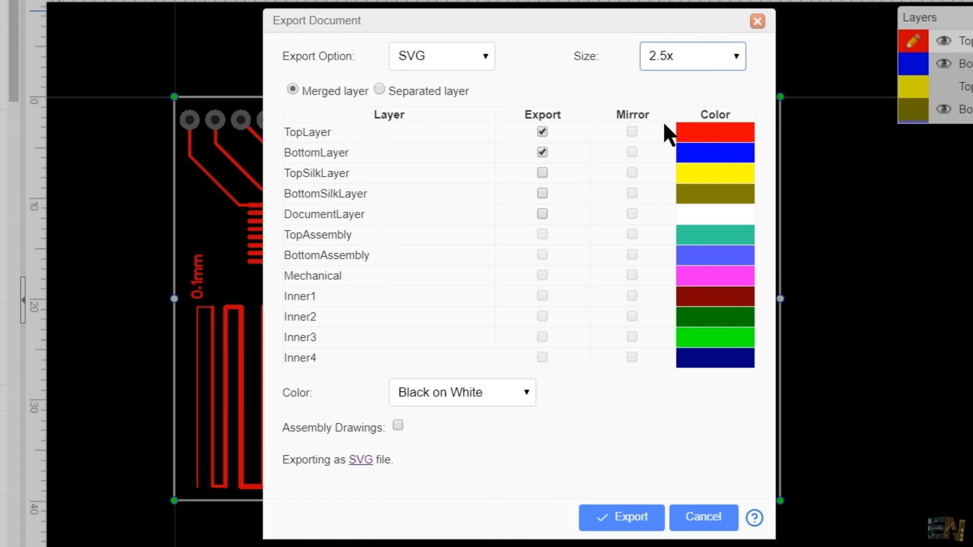
{"action": "left_click", "coordinate": [542, 152]}
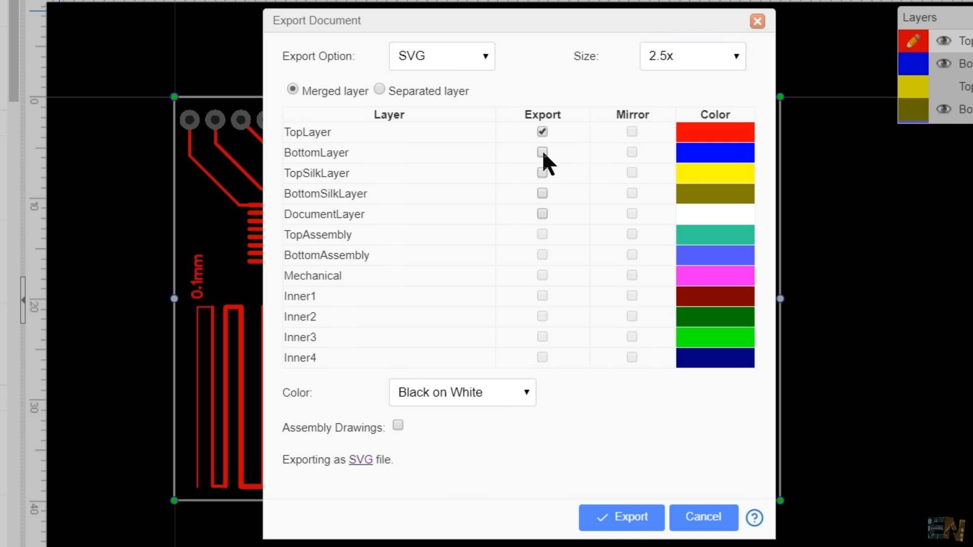
{"action": "left_click", "coordinate": [620, 516]}
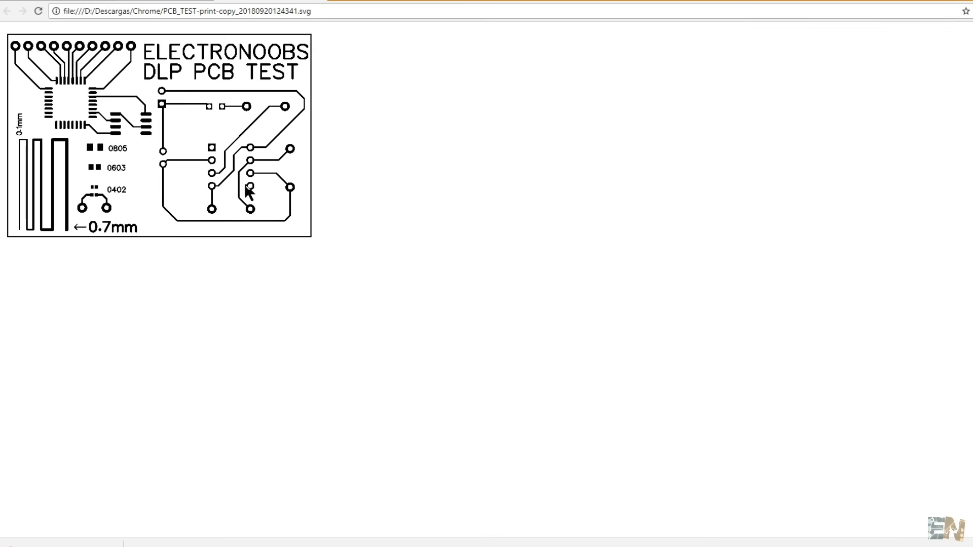
{"action": "scroll", "coordinate": [228, 185], "scroll_direction": "up", "scroll_amount": 6, "text": "ctrl"}
{"action": "scroll", "coordinate": [227, 179], "scroll_direction": "down", "scroll_amount": 6, "text": "ctrl"}
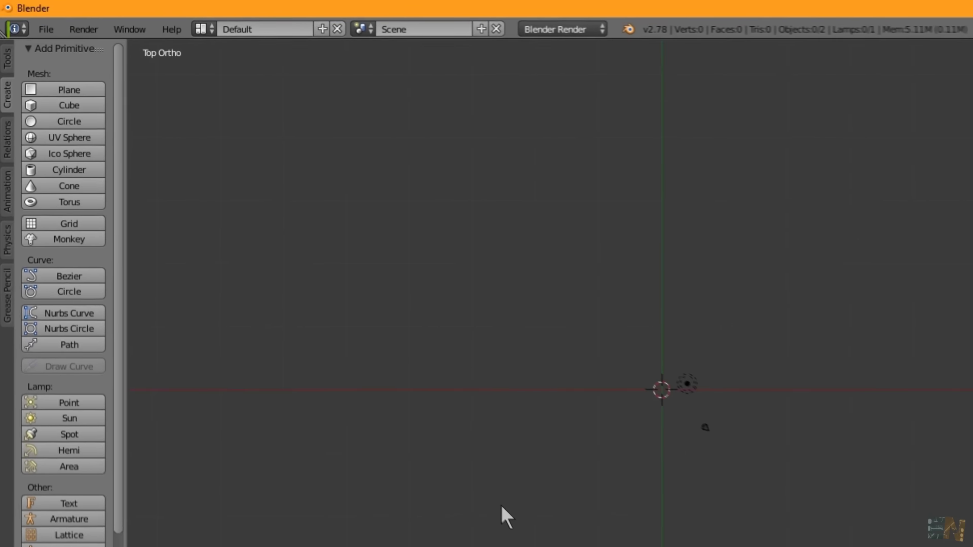
- Import TEST_print copy.svg into Blender as Scalable Vector Graphics curves
{"action": "left_click", "coordinate": [46, 29]}
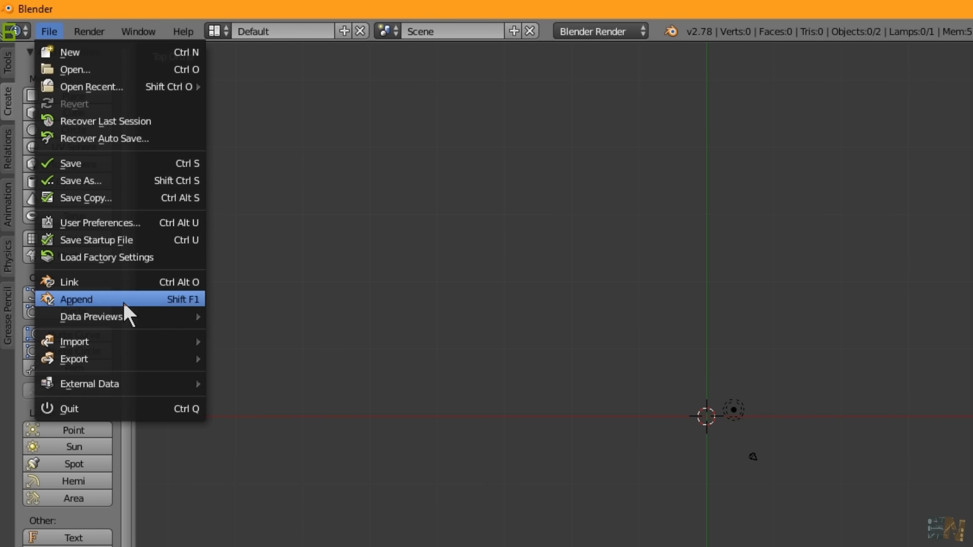
{"action": "mouse_move", "coordinate": [128, 338]}
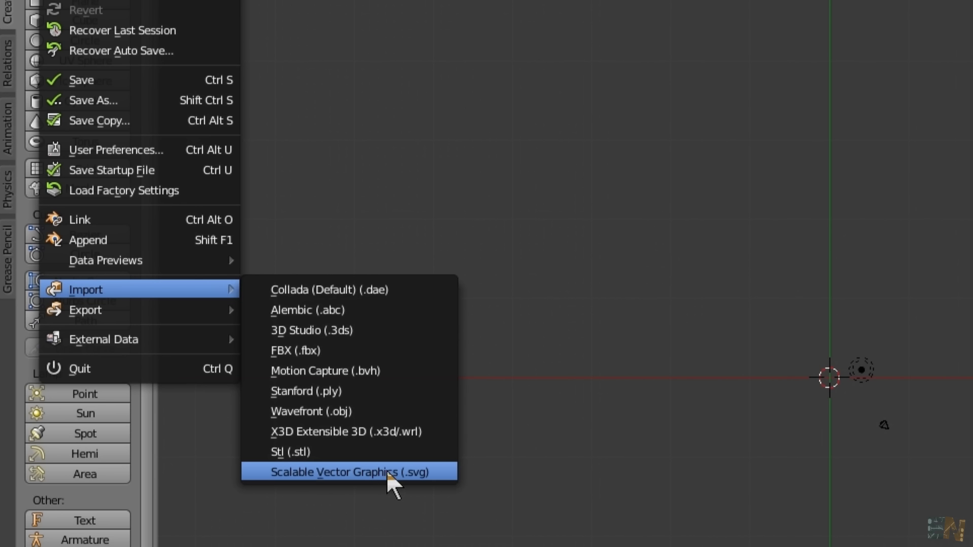
{"action": "left_click", "coordinate": [386, 470]}
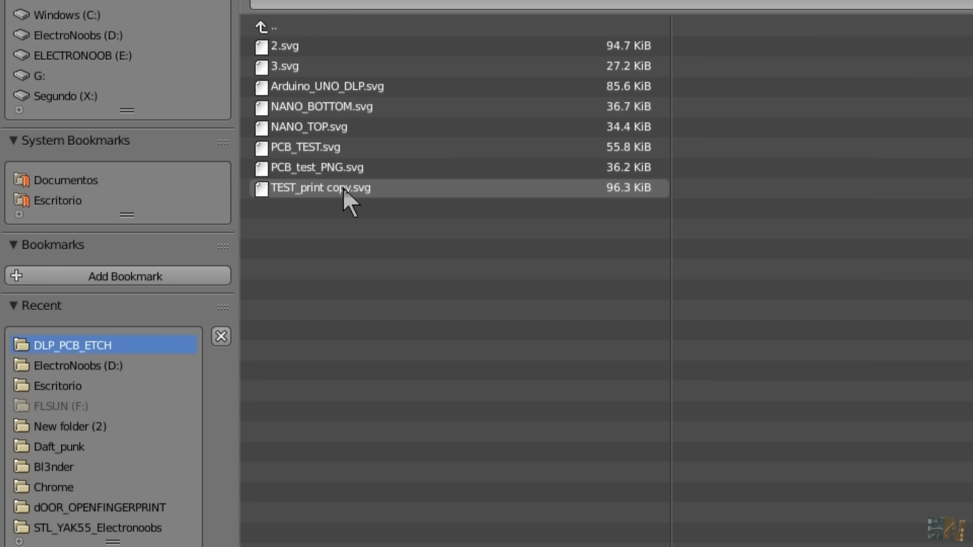
{"action": "double_click", "coordinate": [342, 167]}
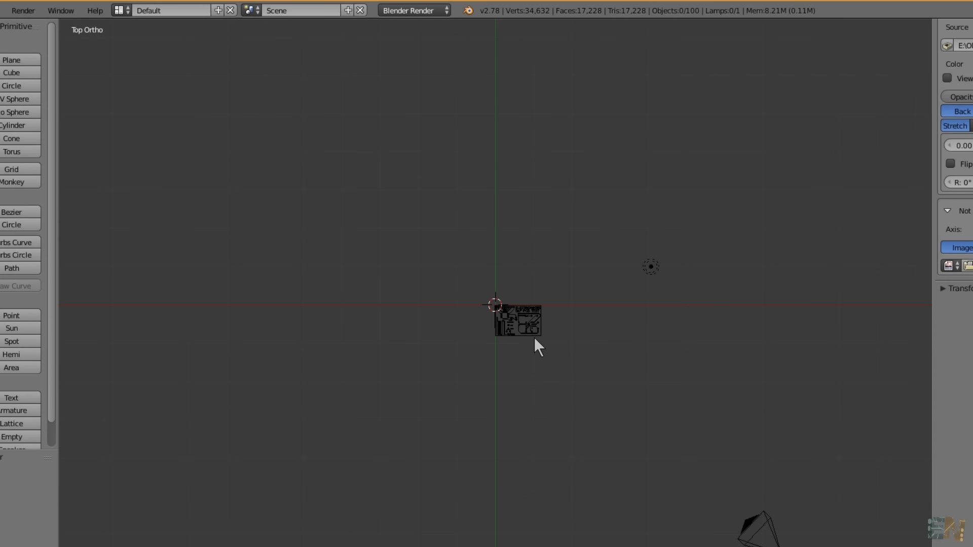
- Zoom in on the imported board and test-select individual traces and the title lettering
{"action": "scroll", "coordinate": [537, 339], "scroll_direction": "up", "scroll_amount": 12}
{"action": "middle_click_drag", "start_coordinate": [544, 339], "coordinate": [312, 135], "text": "shift"}
{"action": "right_click", "coordinate": [513, 255]}
{"action": "right_click", "coordinate": [512, 254]}
{"action": "right_click", "coordinate": [533, 236]}
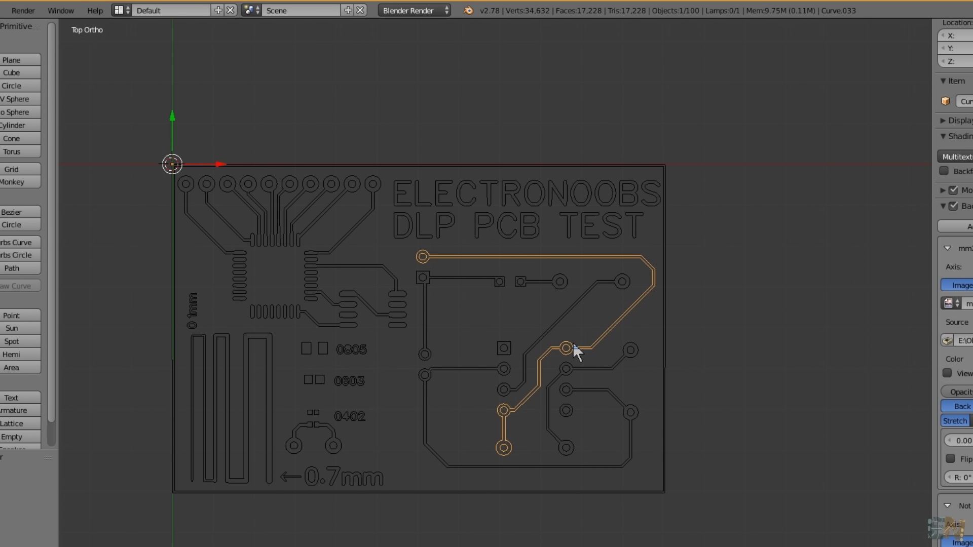
- Lasso-select all the board's curve pieces, join them with Ctrl+J, and move the result
{"action": "scroll", "coordinate": [512, 325], "scroll_direction": "down", "scroll_amount": 1}
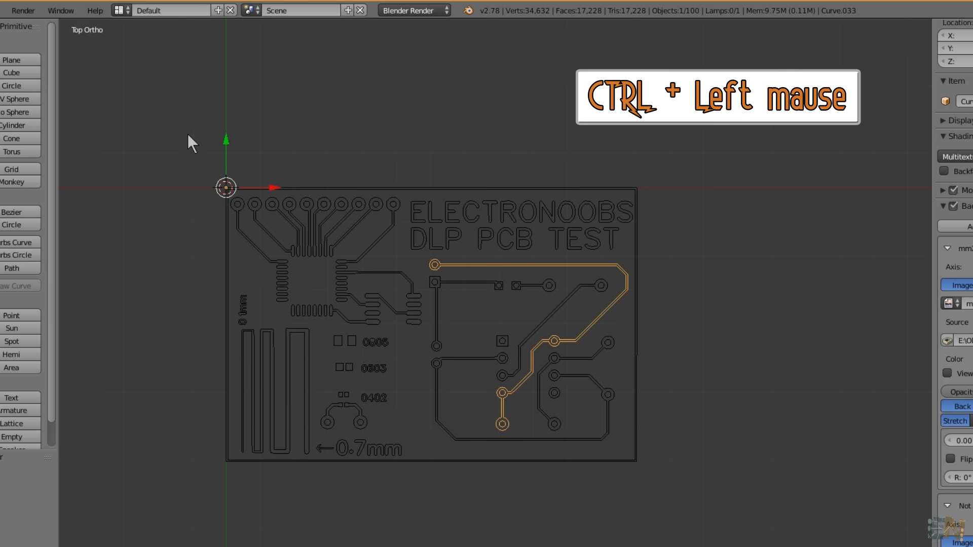
{"action": "mouse_move", "coordinate": [188, 135]}
{"action": "left_mouse_down", "text": "ctrl"}
{"action": "mouse_move", "coordinate": [156, 186]}
{"action": "mouse_move", "coordinate": [138, 278]}
{"action": "mouse_move", "coordinate": [141, 400]}
{"action": "mouse_move", "coordinate": [182, 478]}
{"action": "mouse_move", "coordinate": [257, 525]}
{"action": "mouse_move", "coordinate": [398, 541]}
{"action": "mouse_move", "coordinate": [583, 532]}
{"action": "mouse_move", "coordinate": [683, 488]}
{"action": "mouse_move", "coordinate": [714, 426]}
{"action": "mouse_move", "coordinate": [723, 333]}
{"action": "mouse_move", "coordinate": [727, 221]}
{"action": "mouse_move", "coordinate": [701, 149]}
{"action": "left_mouse_up", "text": "ctrl"}
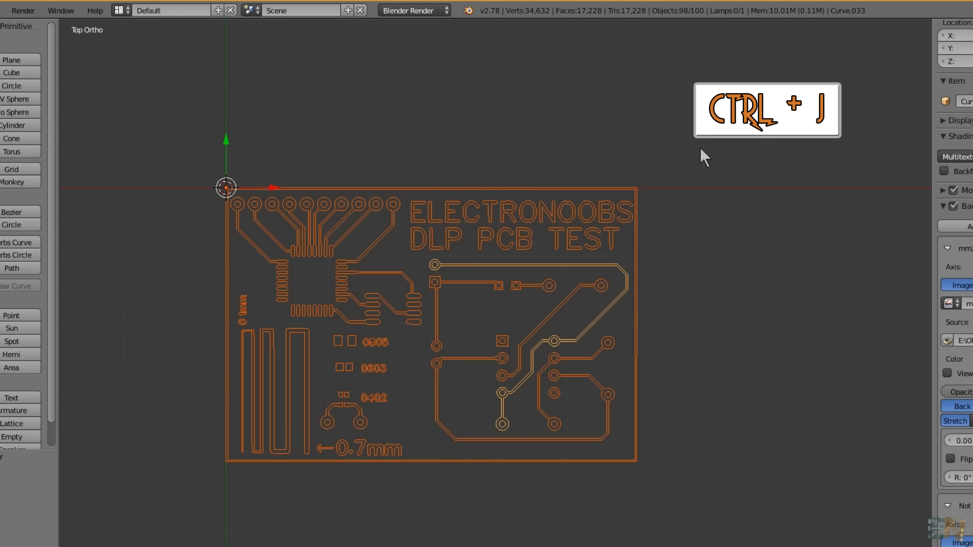
{"action": "key", "text": "ctrl+j"}
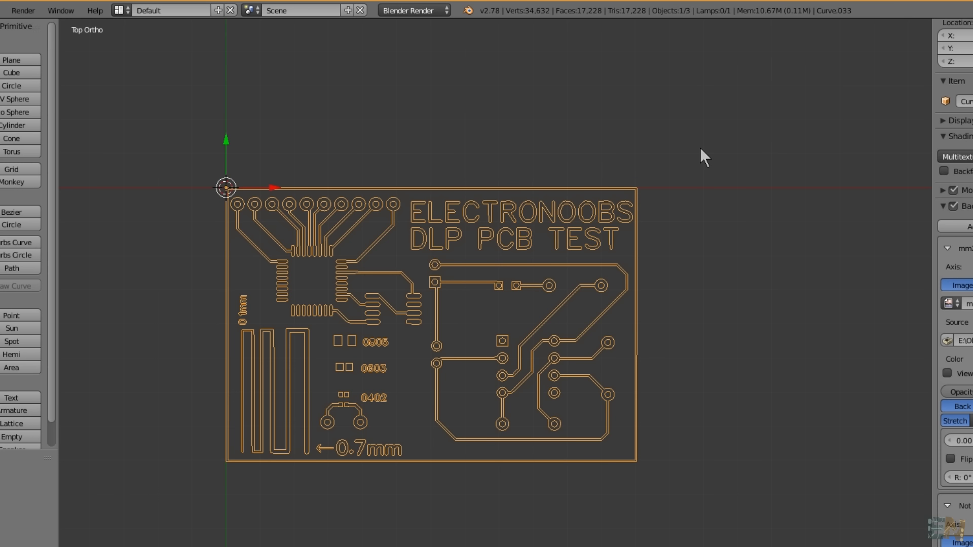
{"action": "key", "text": "g"}
{"action": "left_click", "coordinate": [647, 259]}
{"action": "scroll", "coordinate": [416, 329], "scroll_direction": "up", "scroll_amount": 1}
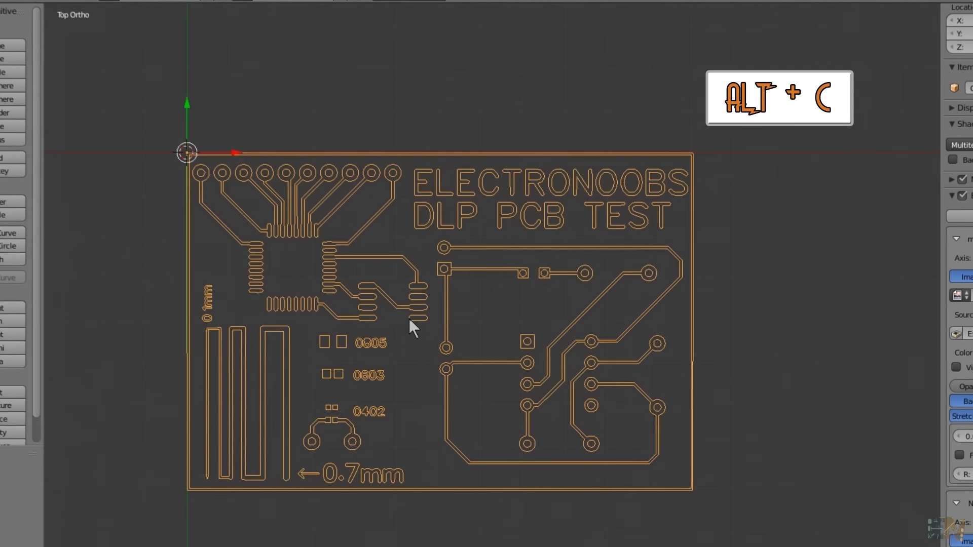
- Bring up the Alt+C conversion options and tilt the view over the whole PCB
{"action": "key", "text": "alt+c"}
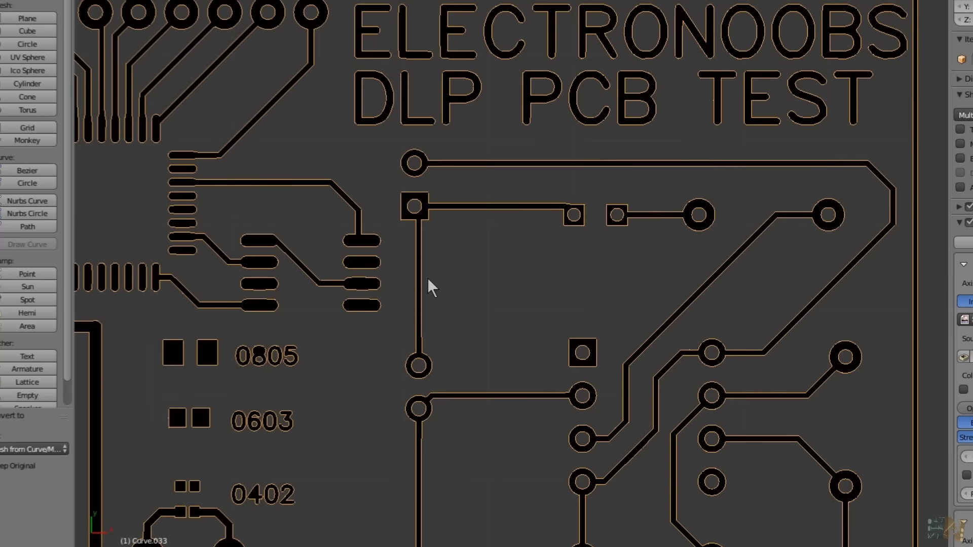
{"action": "scroll", "coordinate": [428, 278], "scroll_direction": "down", "scroll_amount": 5}
{"action": "middle_click_drag", "start_coordinate": [428, 278], "coordinate": [415, 210]}
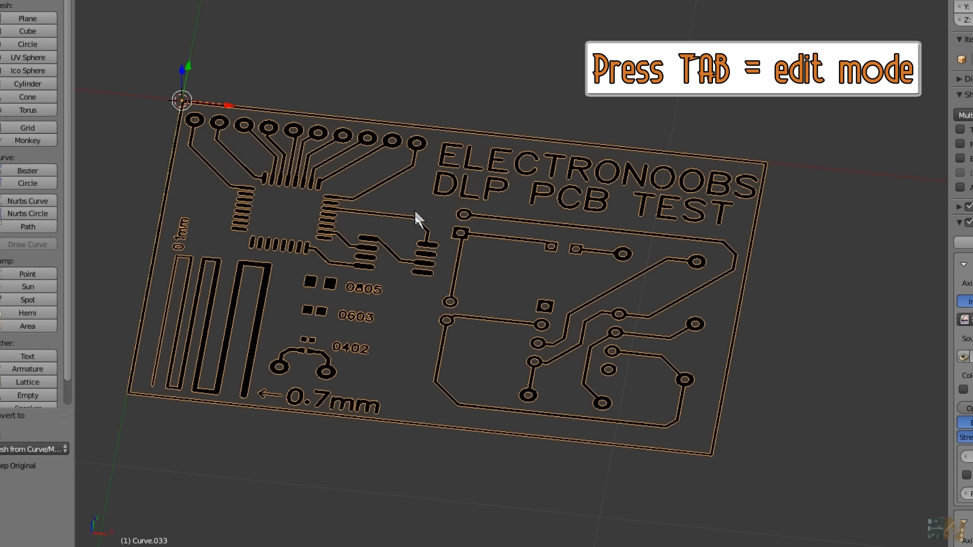
- In Edit Mode, select the PCB geometry and extrude it upward from front view
{"action": "key", "text": "Tab"}
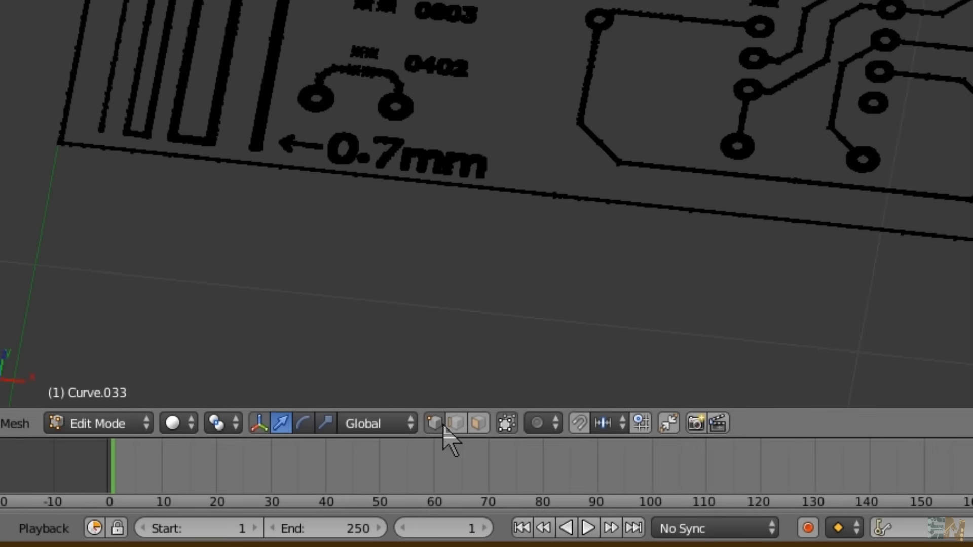
{"action": "mouse_move", "coordinate": [329, 370]}
{"action": "left_mouse_down", "text": "ctrl"}
{"action": "mouse_move", "coordinate": [604, 404]}
{"action": "mouse_move", "coordinate": [691, 123]}
{"action": "mouse_move", "coordinate": [504, 10]}
{"action": "mouse_move", "coordinate": [294, 21]}
{"action": "mouse_move", "coordinate": [171, 100]}
{"action": "mouse_move", "coordinate": [146, 228]}
{"action": "mouse_move", "coordinate": [142, 355]}
{"action": "left_mouse_up", "text": "ctrl"}
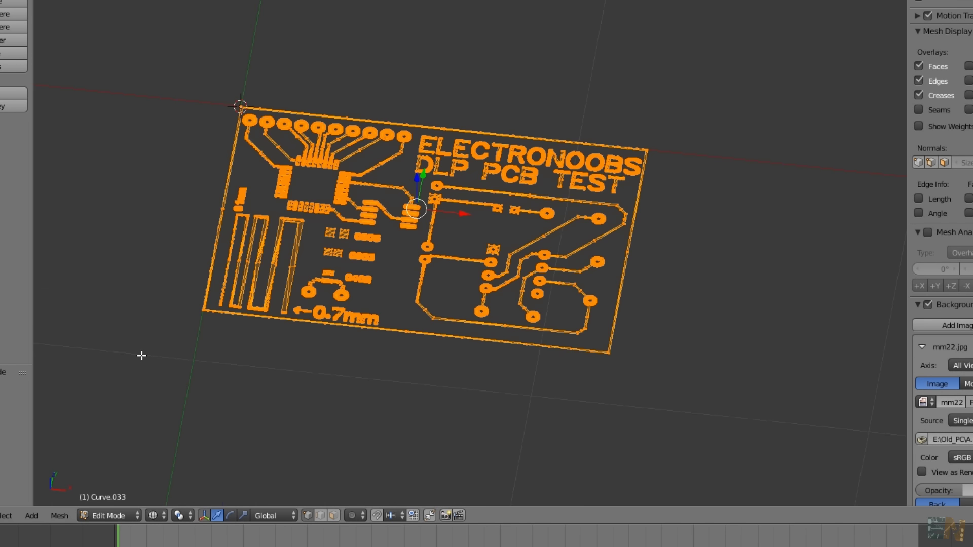
{"action": "key", "text": "KP_1"}
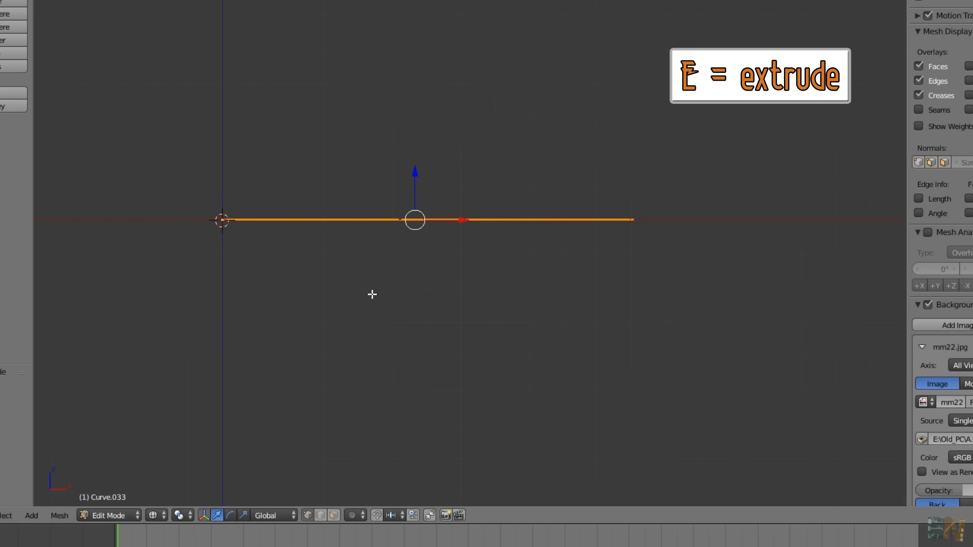
{"action": "key", "text": "e"}
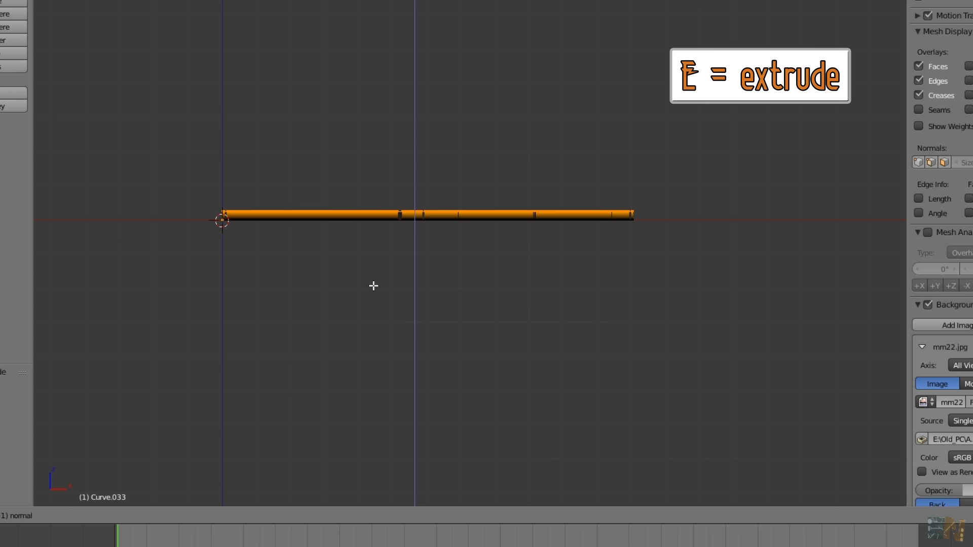
{"action": "key", "text": "Return"}
{"action": "middle_click_drag", "start_coordinate": [354, 243], "coordinate": [479, 334]}
{"action": "key", "text": "Tab"}
{"action": "scroll", "coordinate": [486, 311], "scroll_direction": "up", "scroll_amount": 4}
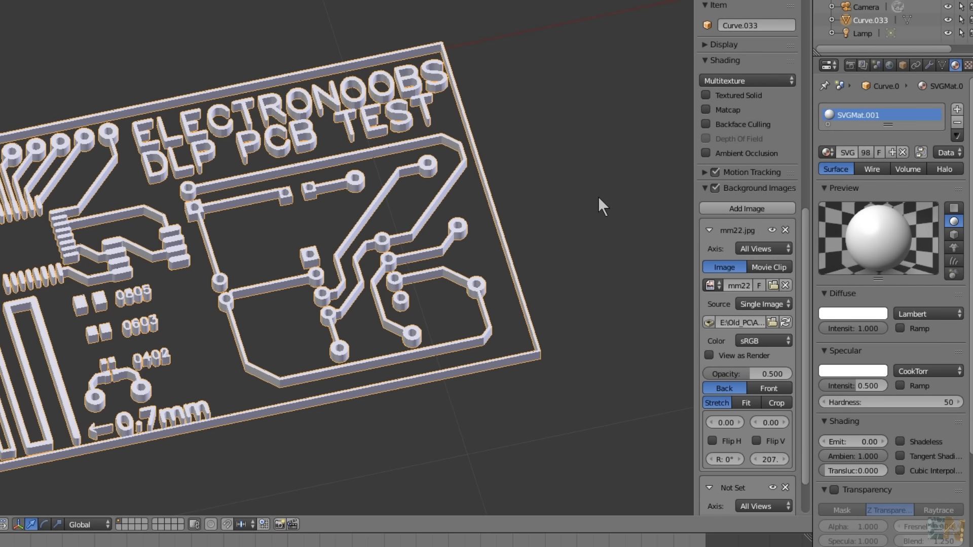
- Switch to top view and export the extruded board as an STL file
{"action": "key", "text": "KP_7"}
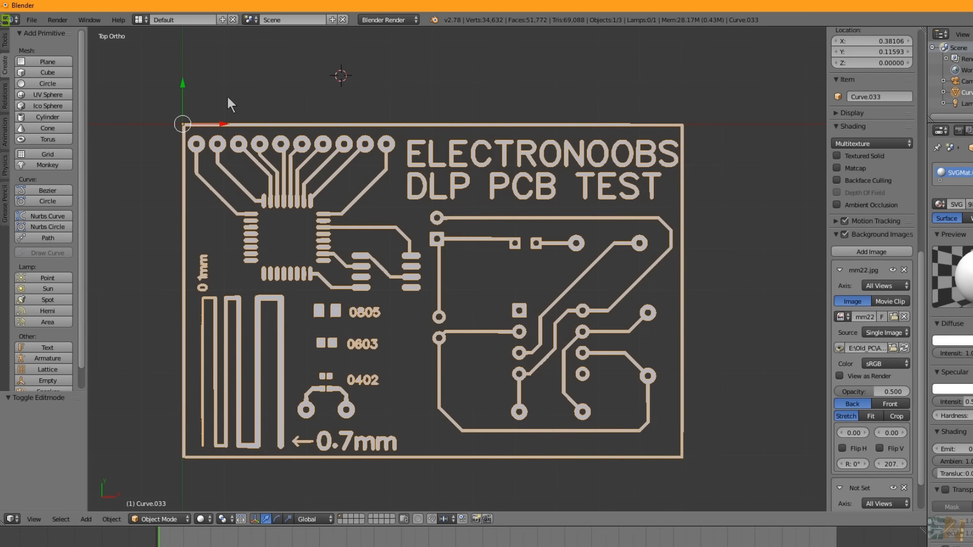
{"action": "left_click", "coordinate": [31, 21]}
{"action": "mouse_move", "coordinate": [76, 234]}
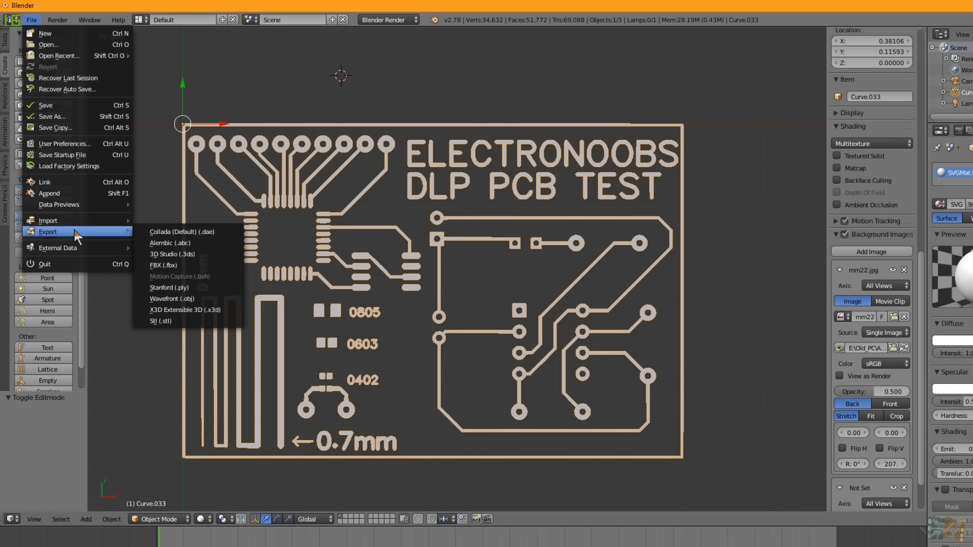
{"action": "left_click", "coordinate": [171, 320]}
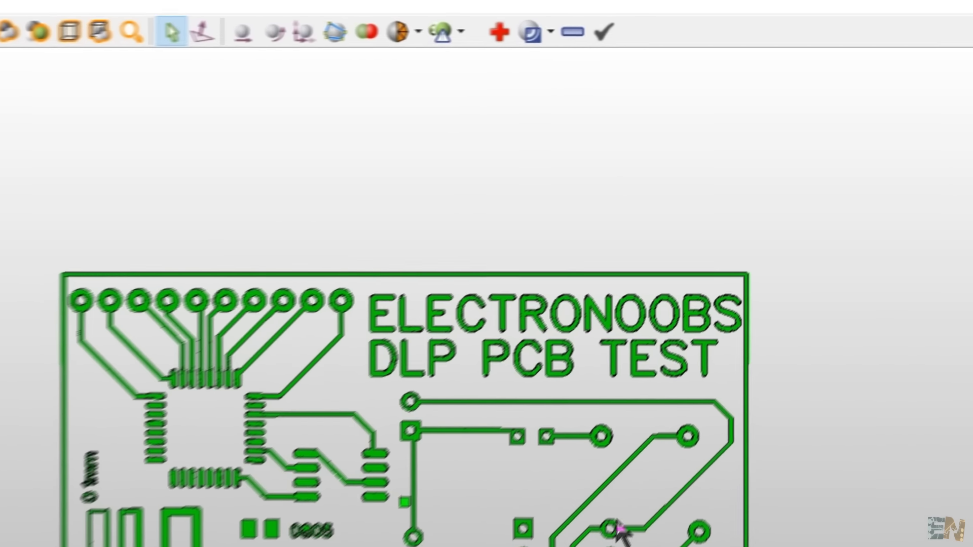
- Run Repair on the loaded PCB part, revealing its 1.20 × 0.80 × 0.04 mm size
{"action": "left_click", "coordinate": [458, 37]}
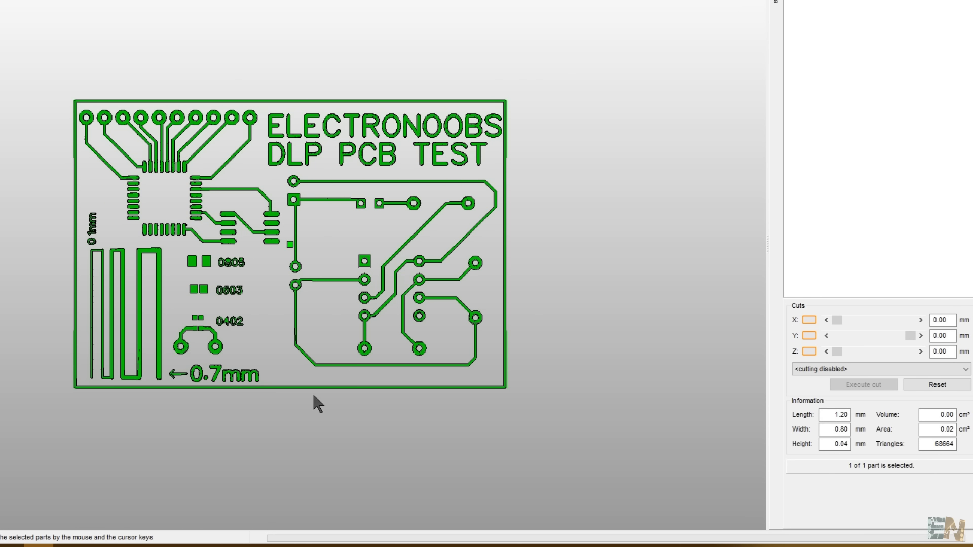
- Scale the PCB part equally by 50 to 60.22 × 40.21 × 2.17 mm
{"action": "right_click", "coordinate": [274, 247]}
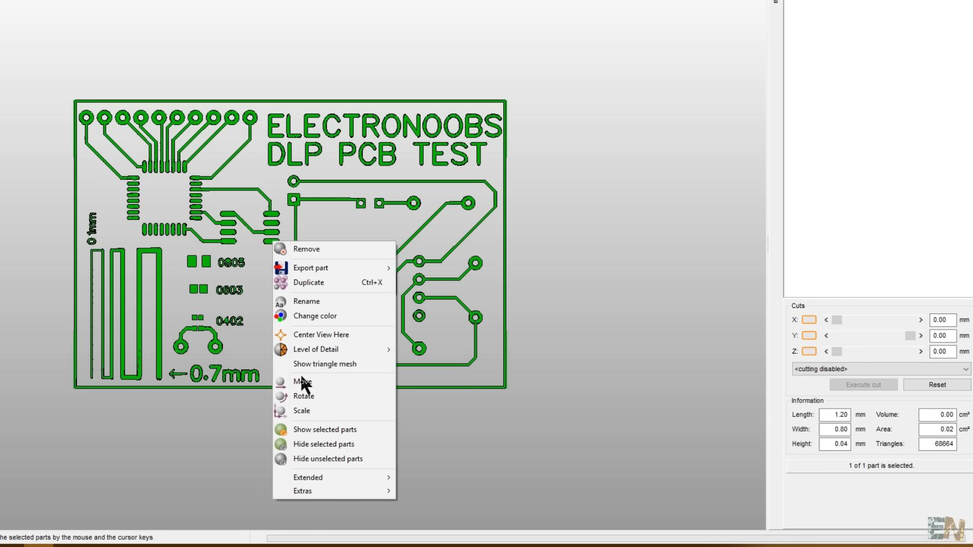
{"action": "left_click", "coordinate": [306, 409]}
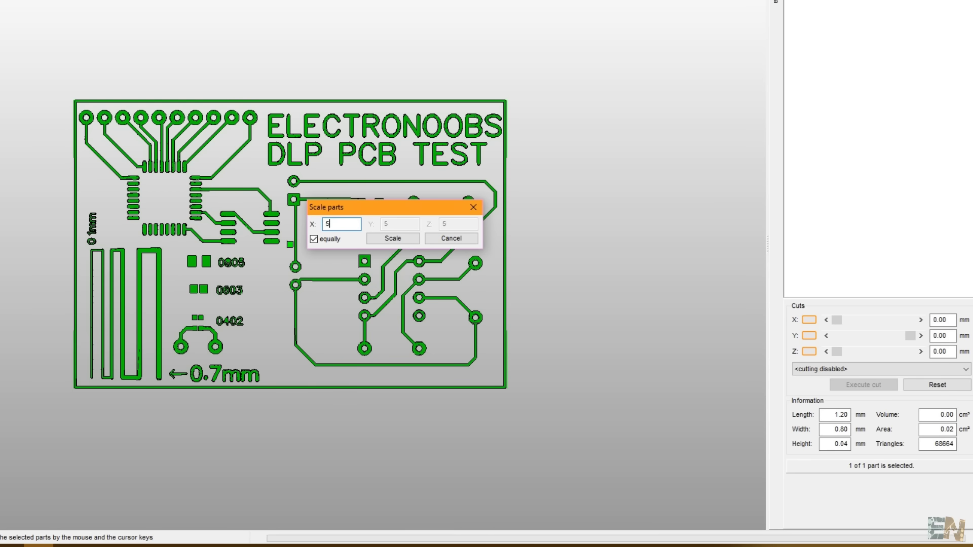
{"action": "left_click", "coordinate": [402, 237]}
{"action": "scroll", "coordinate": [260, 270], "scroll_direction": "down", "scroll_amount": 5}
{"action": "scroll", "coordinate": [260, 269], "scroll_direction": "down", "scroll_amount": 3}
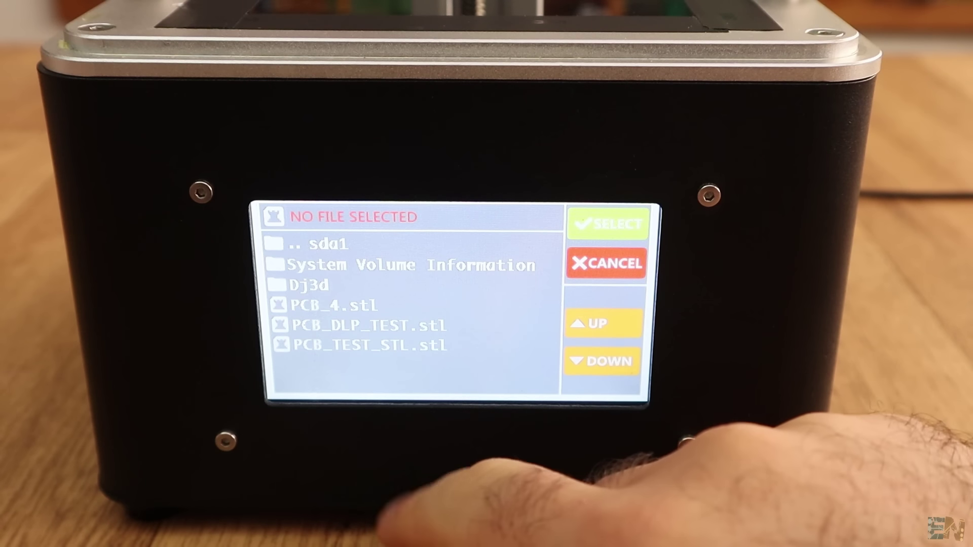
- Load PCB_TEST_STL.stl with default.djslc at FirstLayerTime 500000 and start printing
{"action": "left_click", "coordinate": [609, 224]}
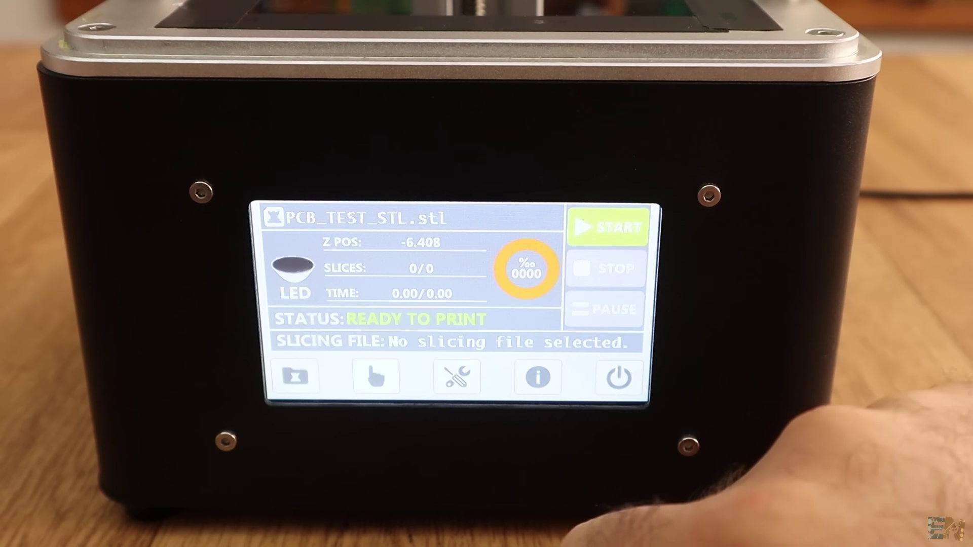
{"action": "left_click", "coordinate": [457, 377]}
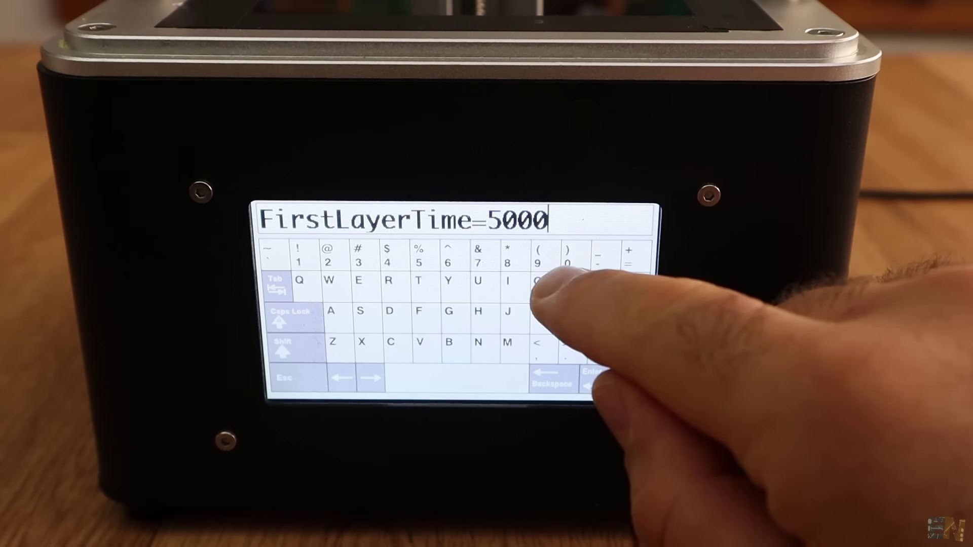
{"action": "left_click", "coordinate": [576, 253]}
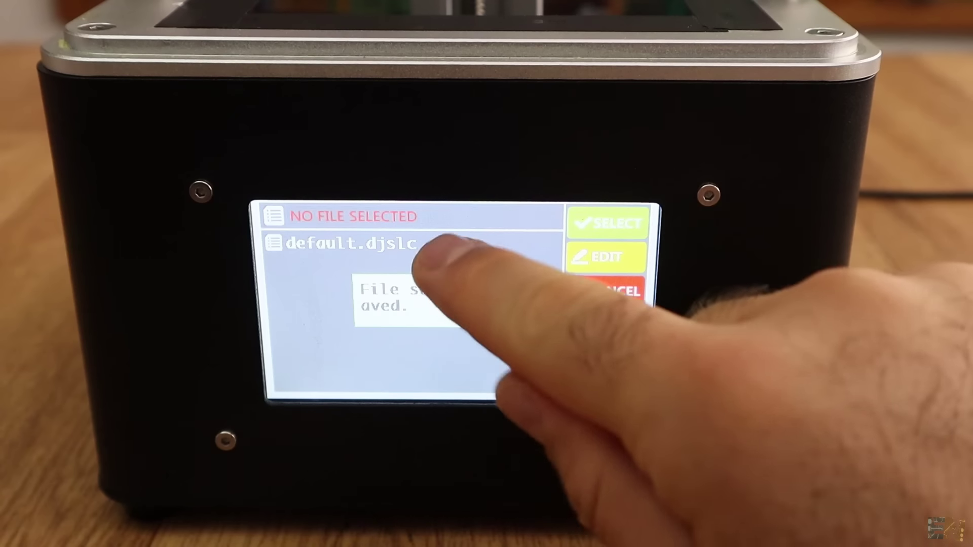
{"action": "left_click", "coordinate": [438, 246]}
{"action": "left_click", "coordinate": [619, 218]}
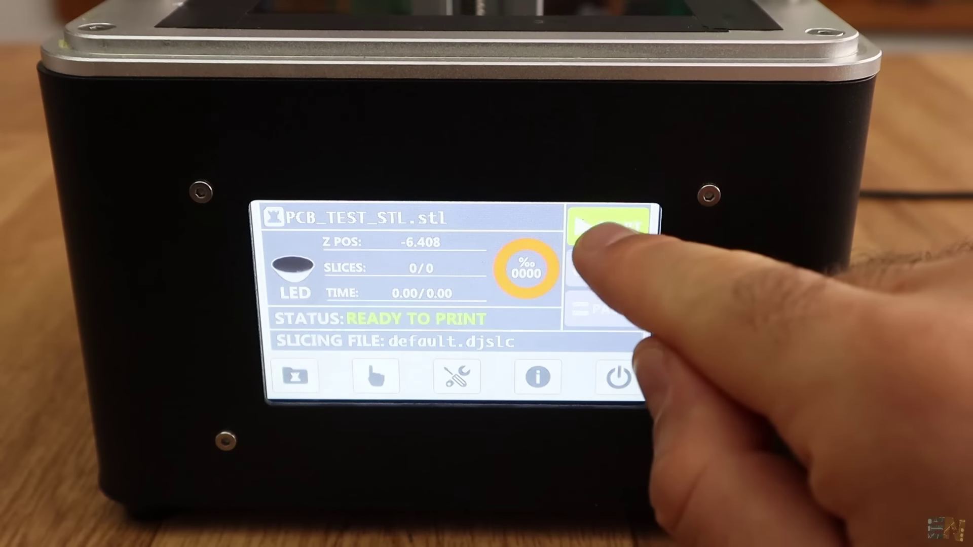
{"action": "left_click", "coordinate": [598, 228]}
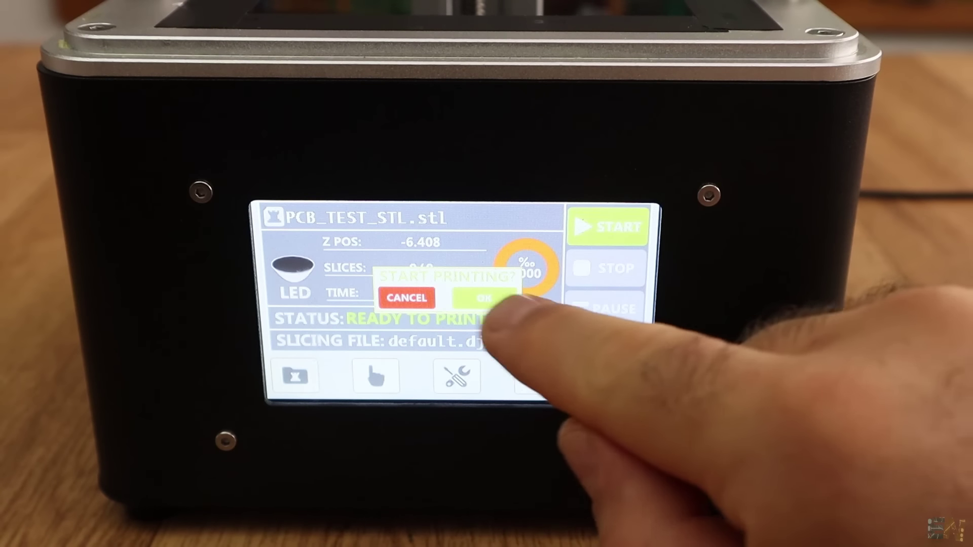